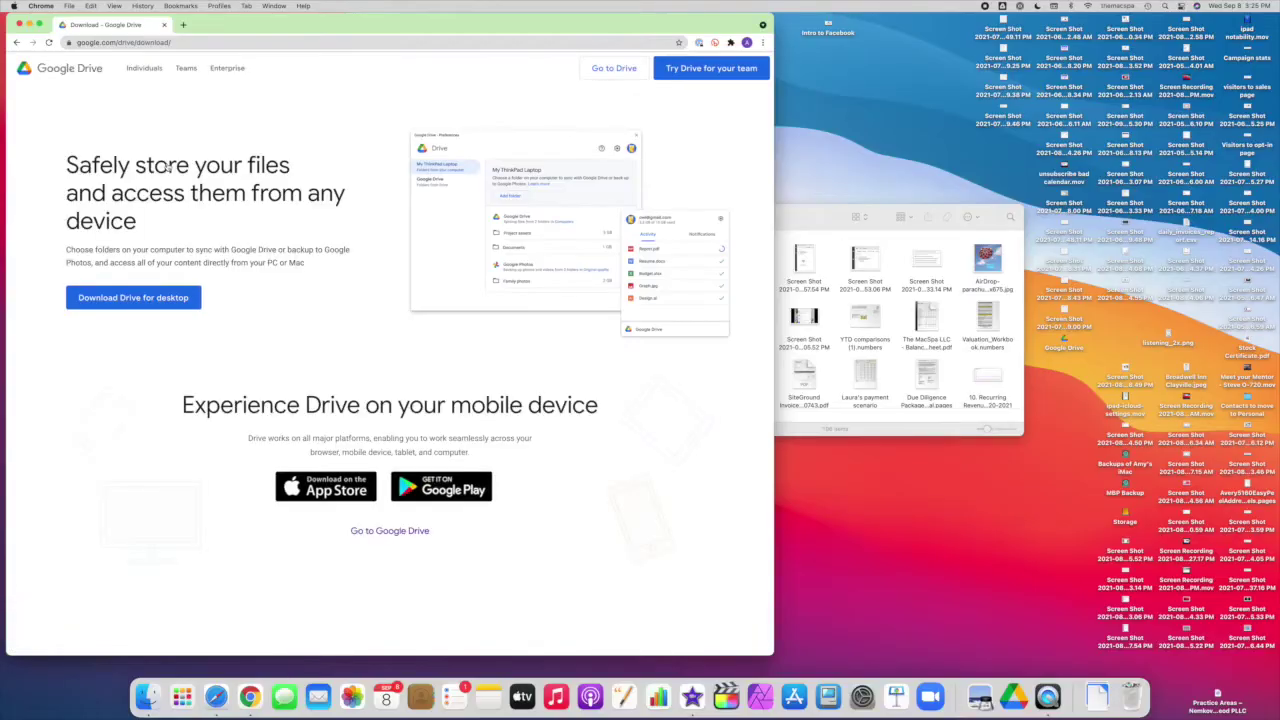
# Switch to Finder and view the contents of the My Drive folder
pyautogui.click(190, 44)
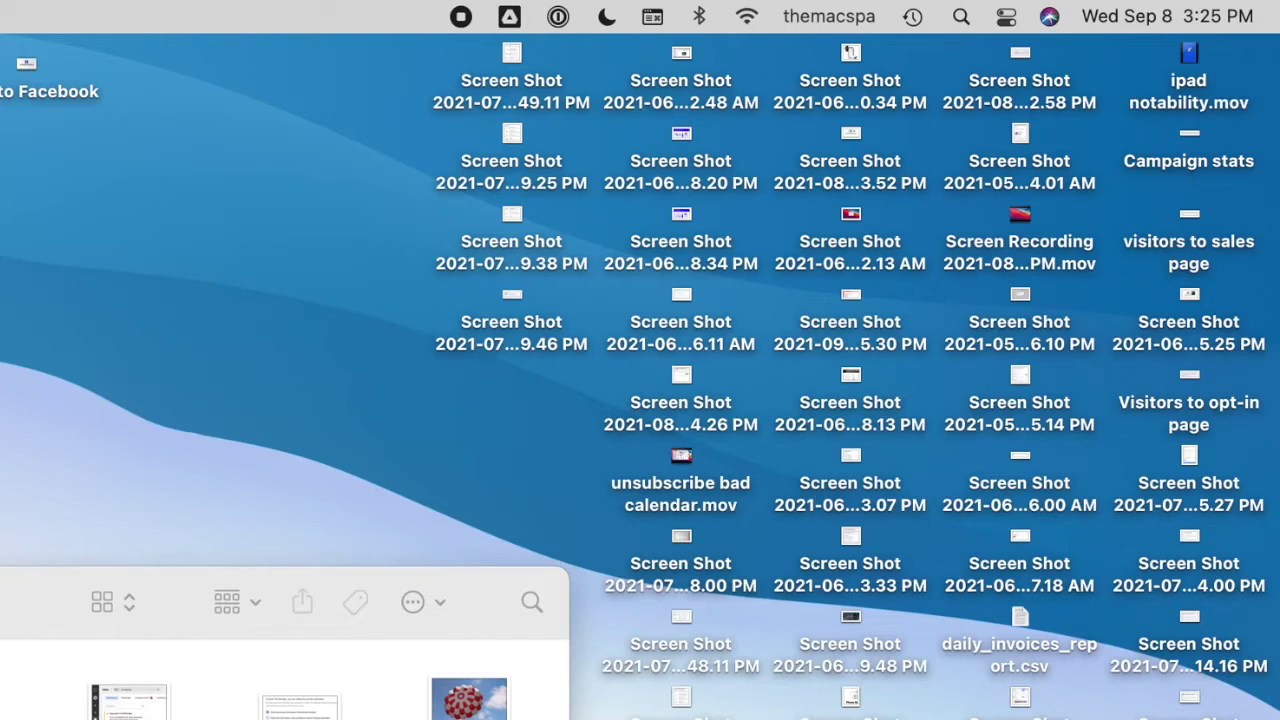
pyautogui.click(511, 16)
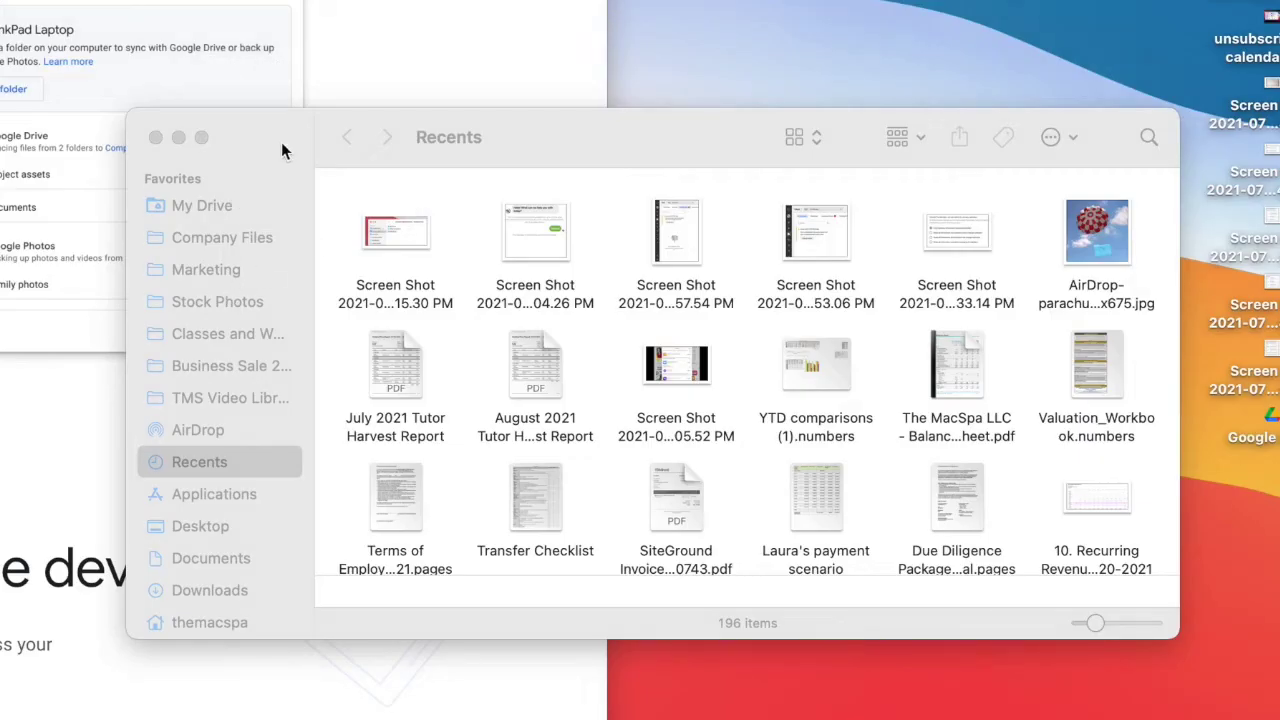
pyautogui.click(281, 142)
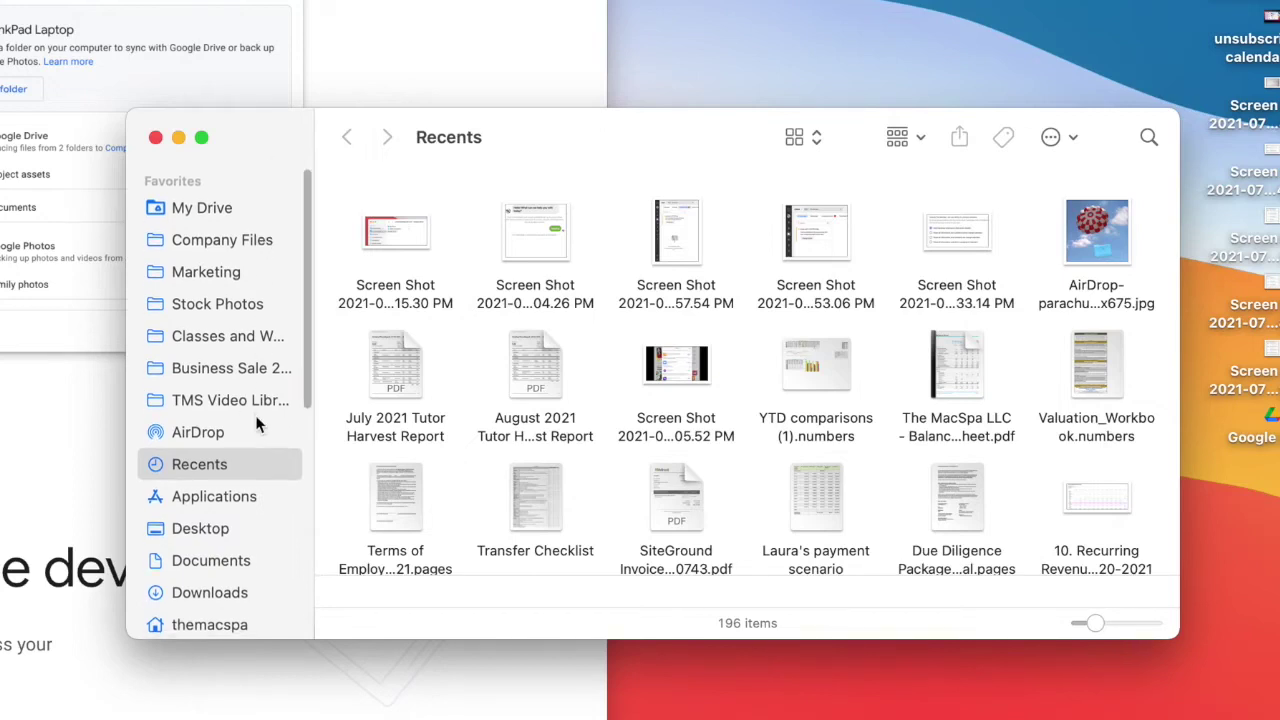
pyautogui.click(200, 205)
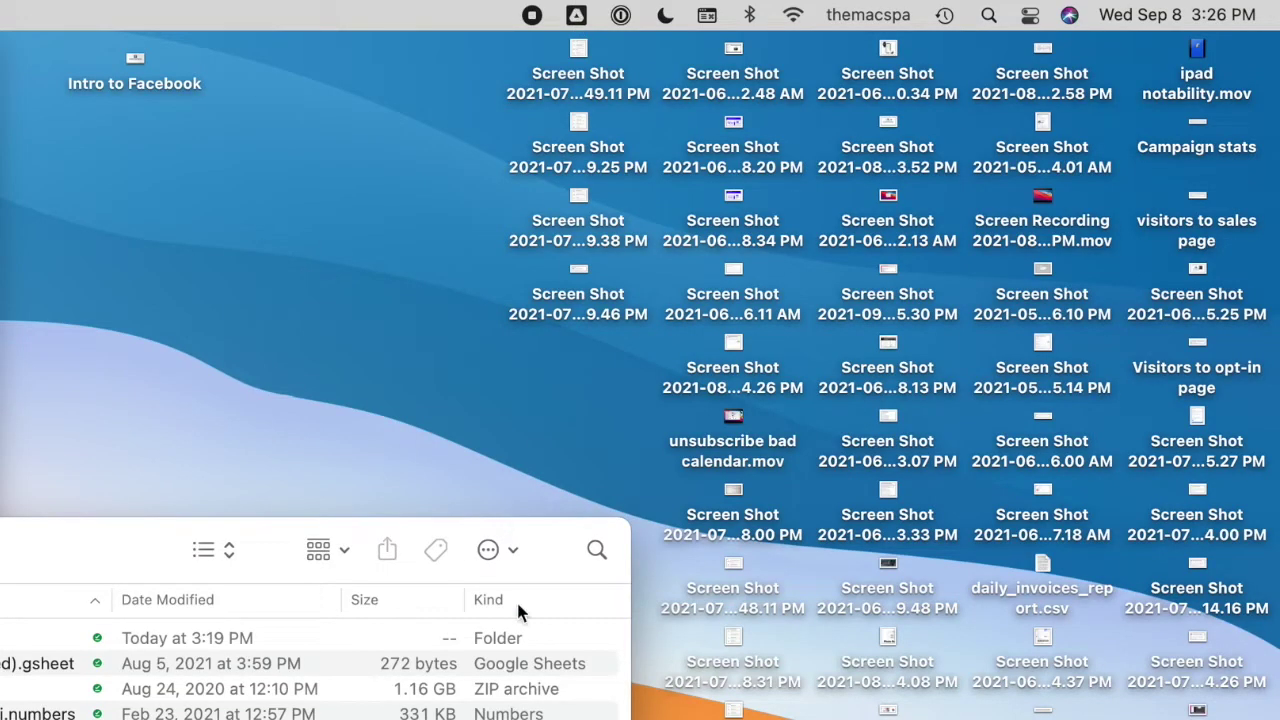
# Open the Google Drive preferences and start adding another account
pyautogui.click(579, 15)
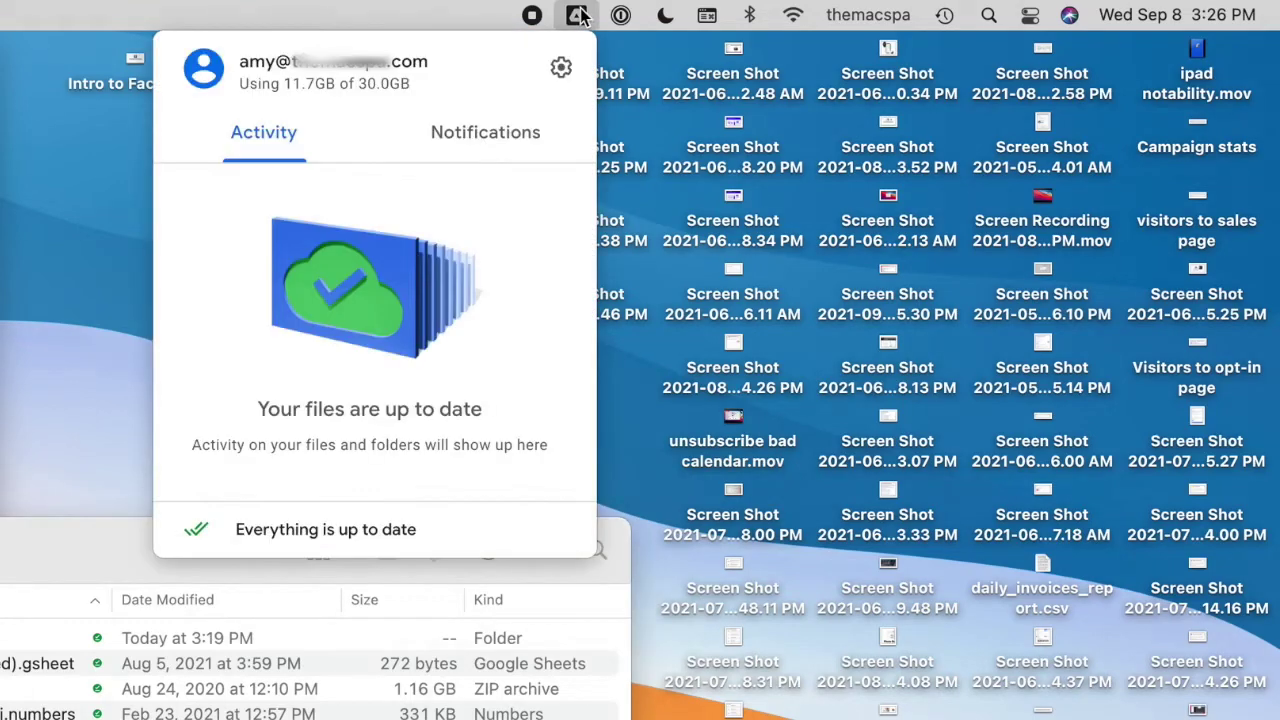
pyautogui.click(563, 70)
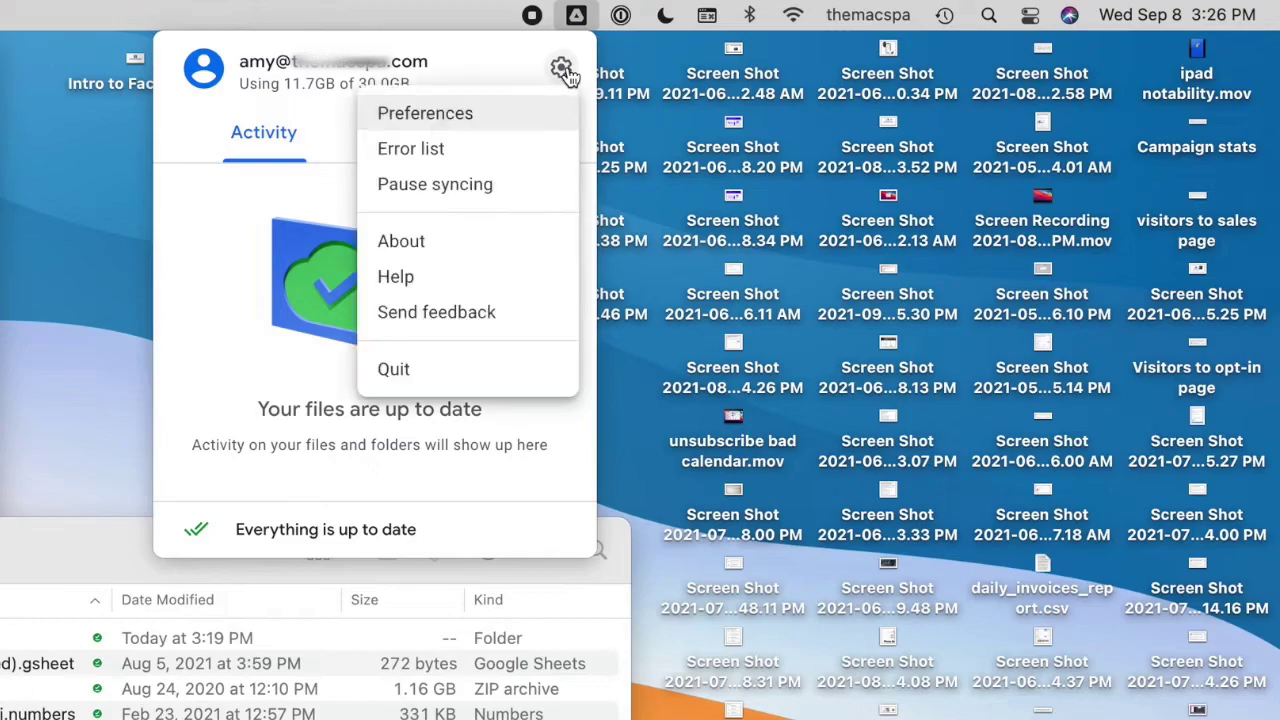
pyautogui.click(437, 116)
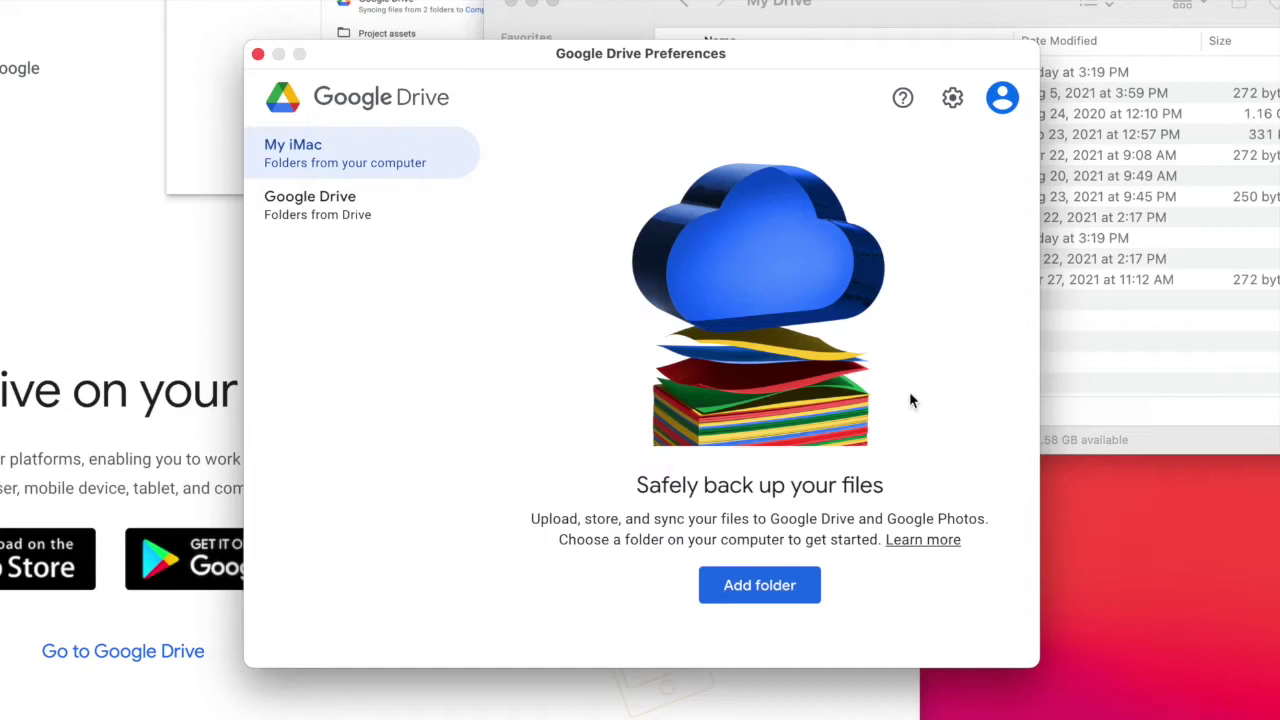
pyautogui.click(1003, 103)
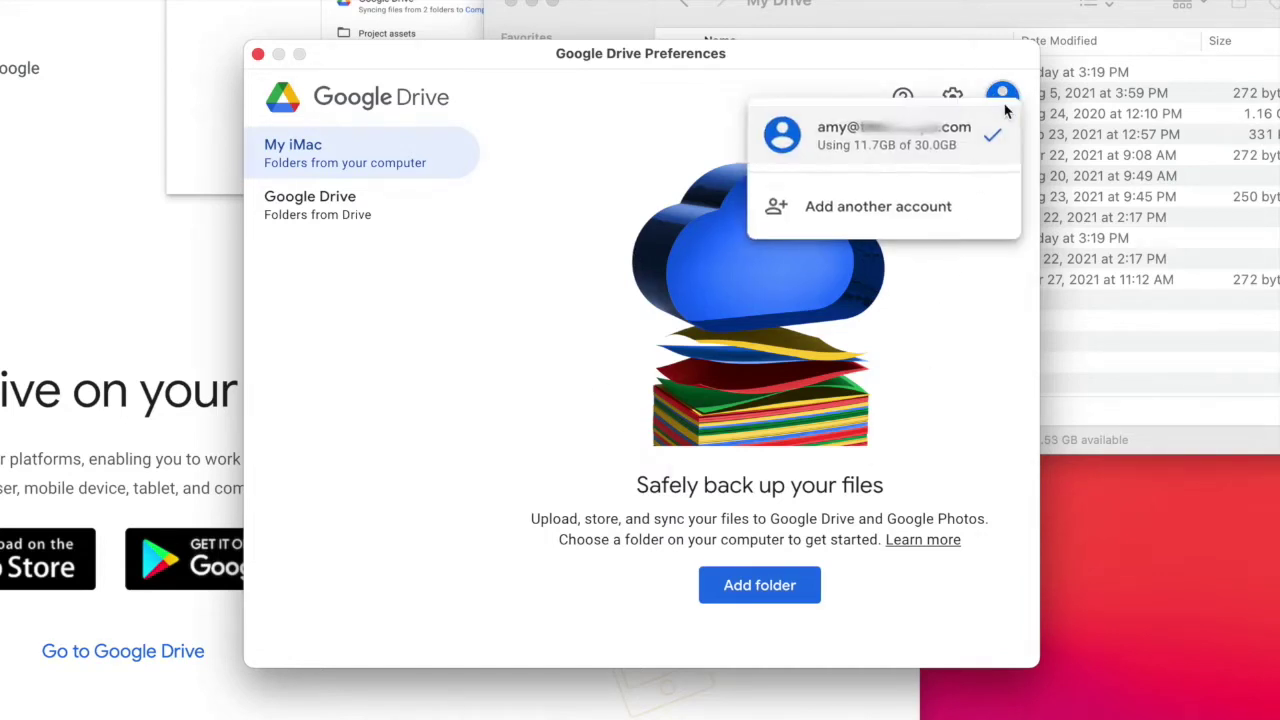
pyautogui.click(860, 207)
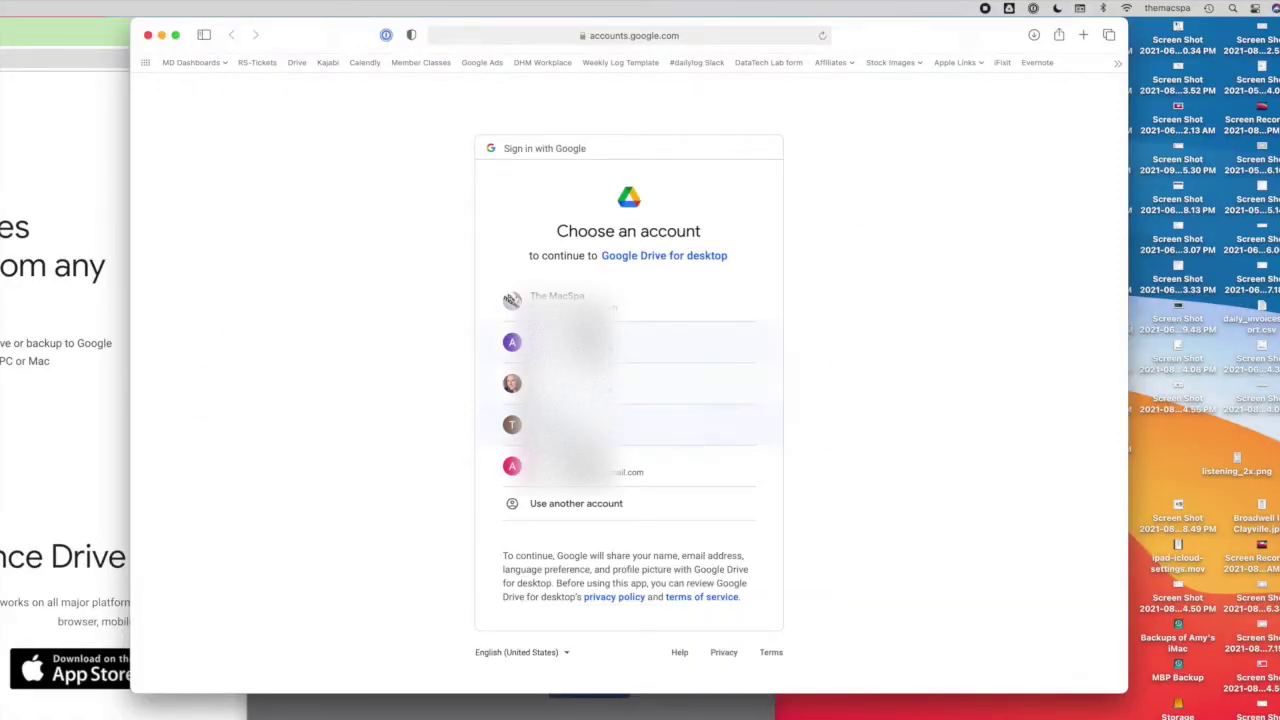
# Sign in to Google Drive for desktop with another account, entering its email address and account password, and approve the sign-in
pyautogui.click(564, 510)
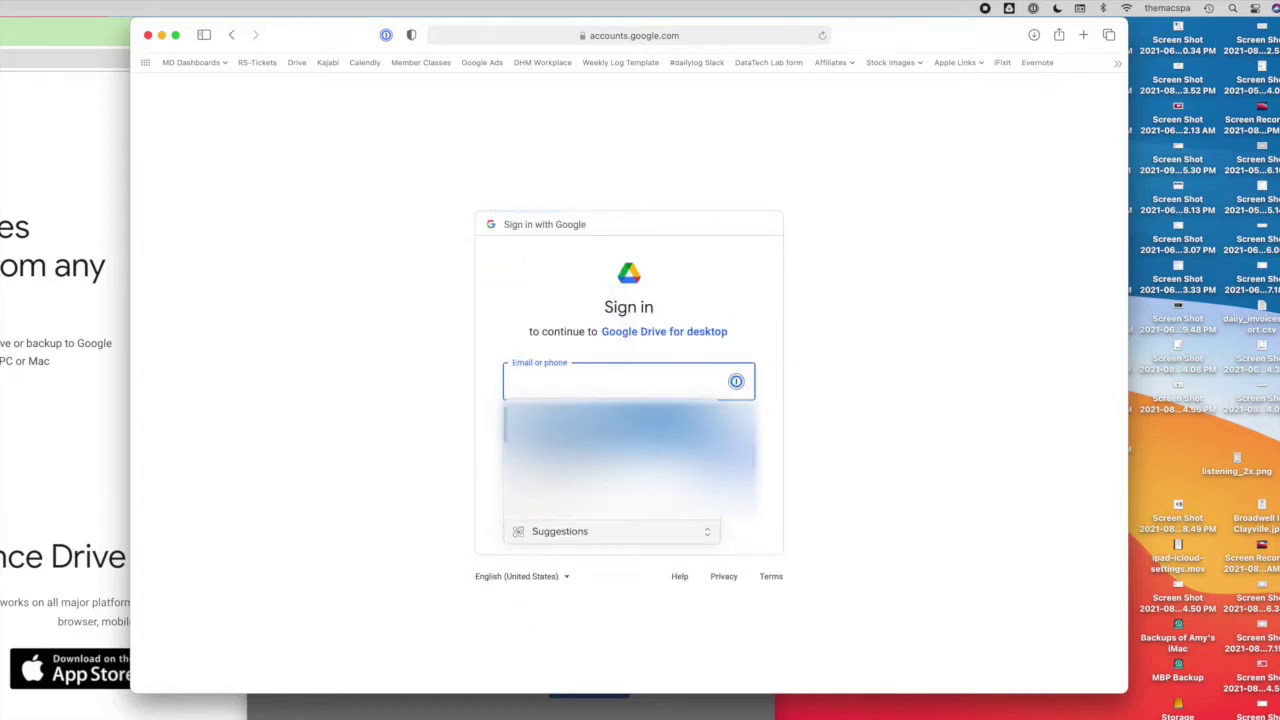
pyautogui.press('Down')
pyautogui.press('Return')
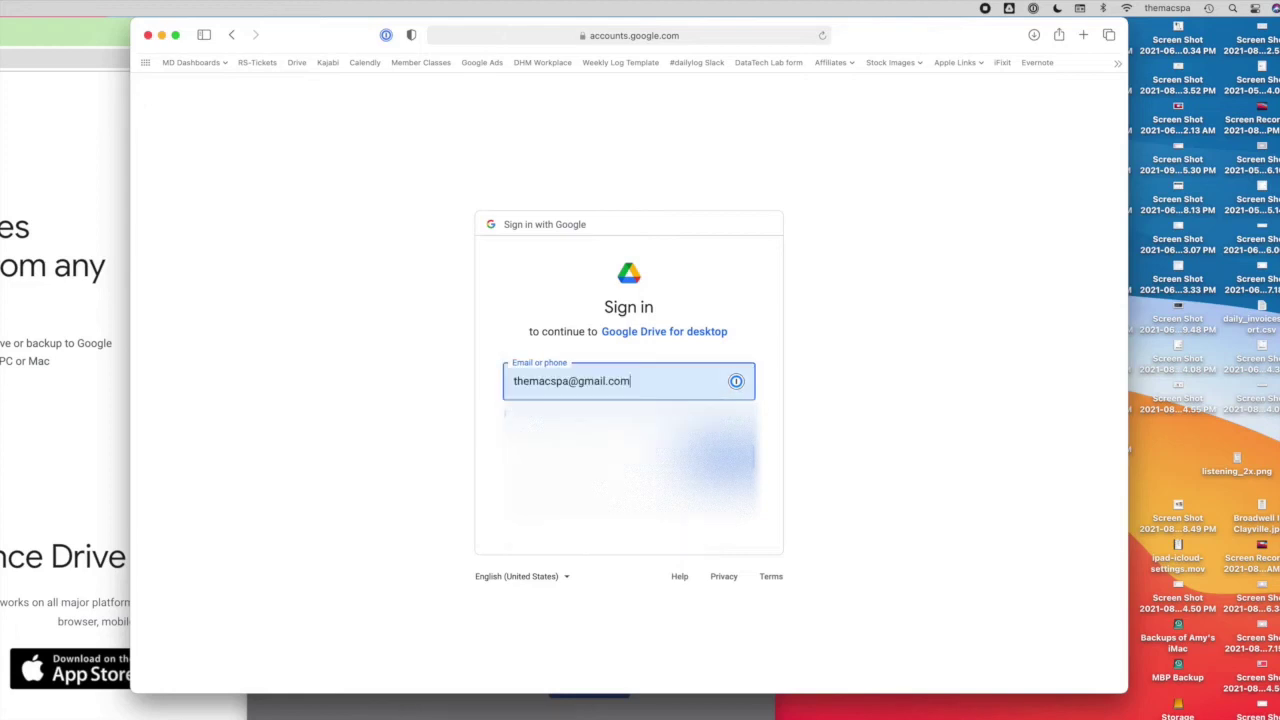
pyautogui.press('Return')
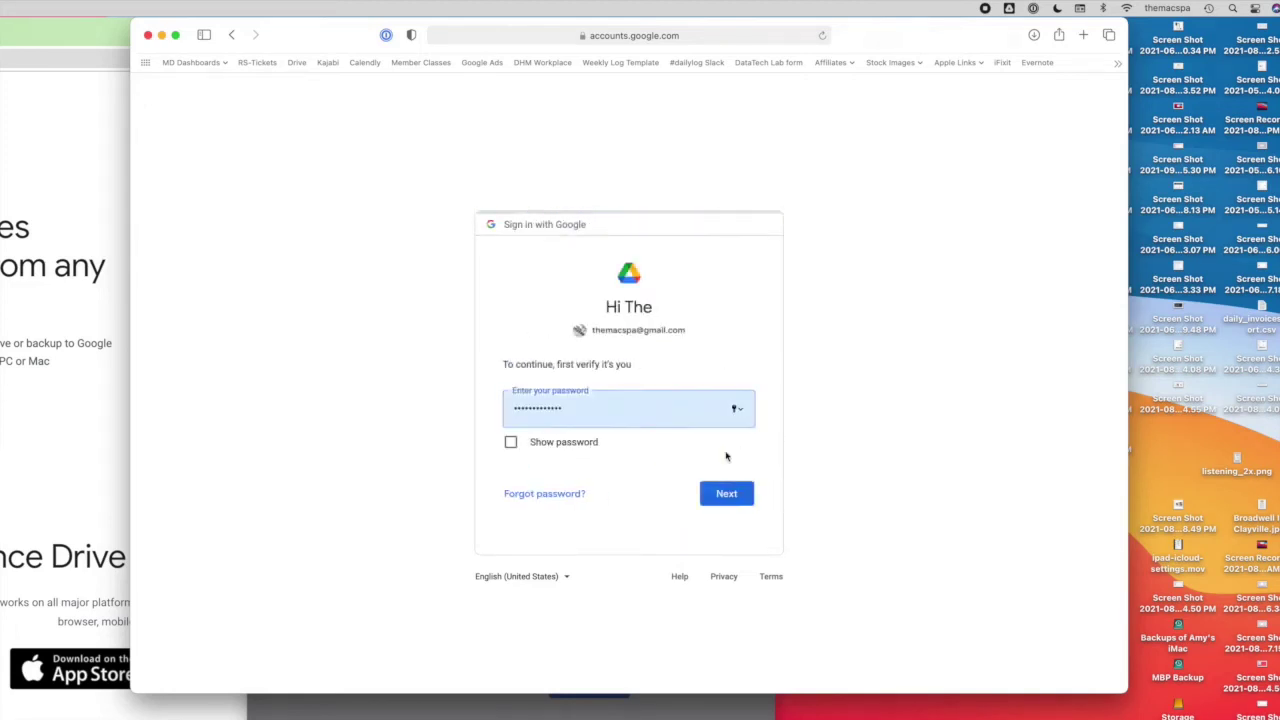
pyautogui.click(727, 497)
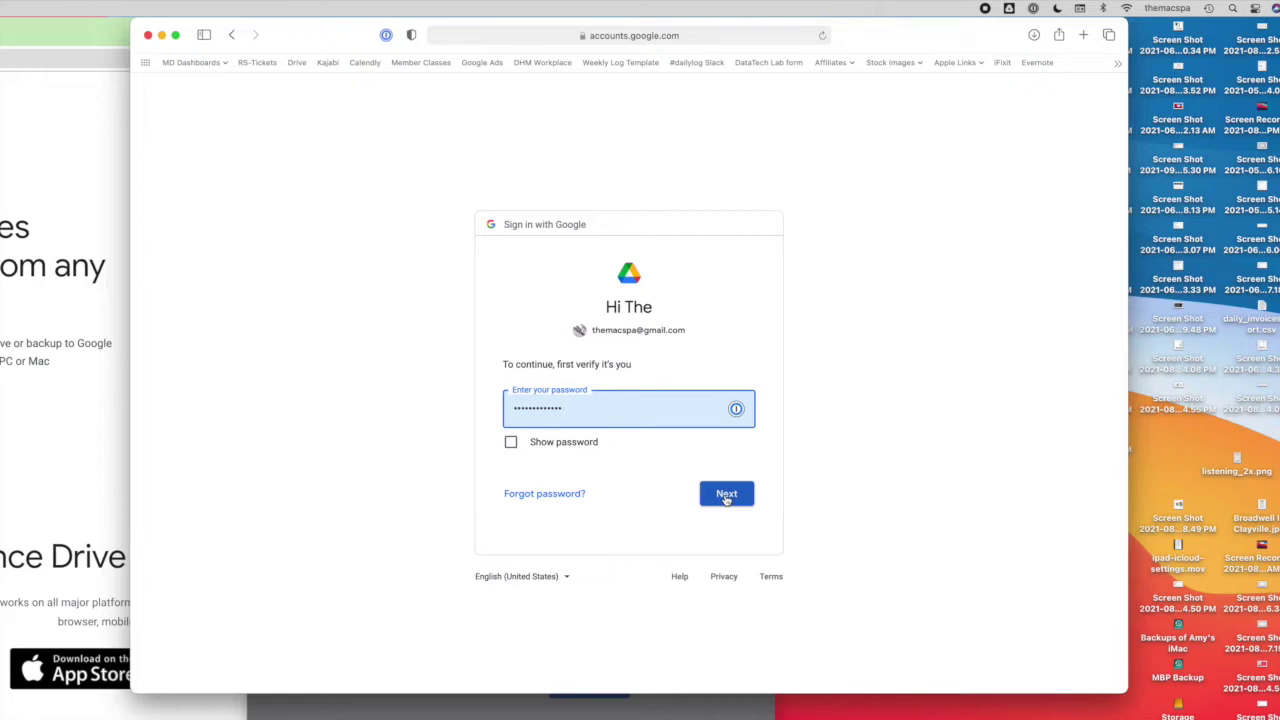
pyautogui.click(727, 497)
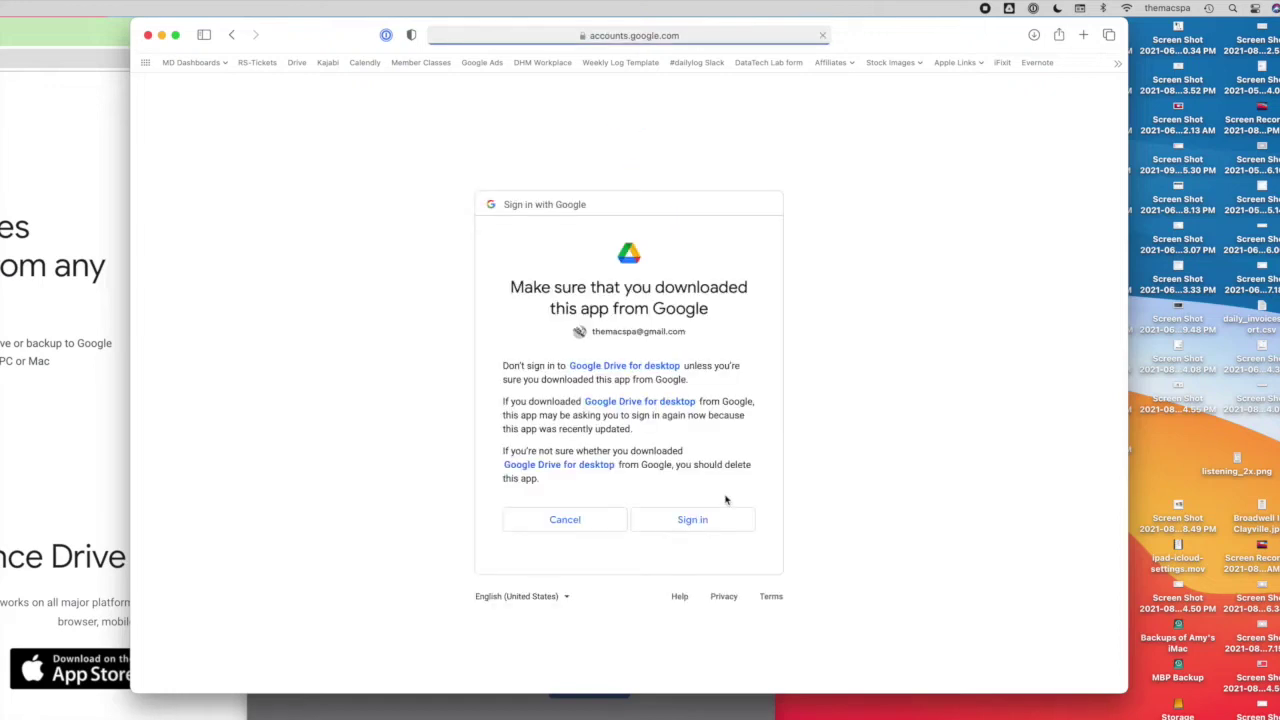
pyautogui.click(703, 523)
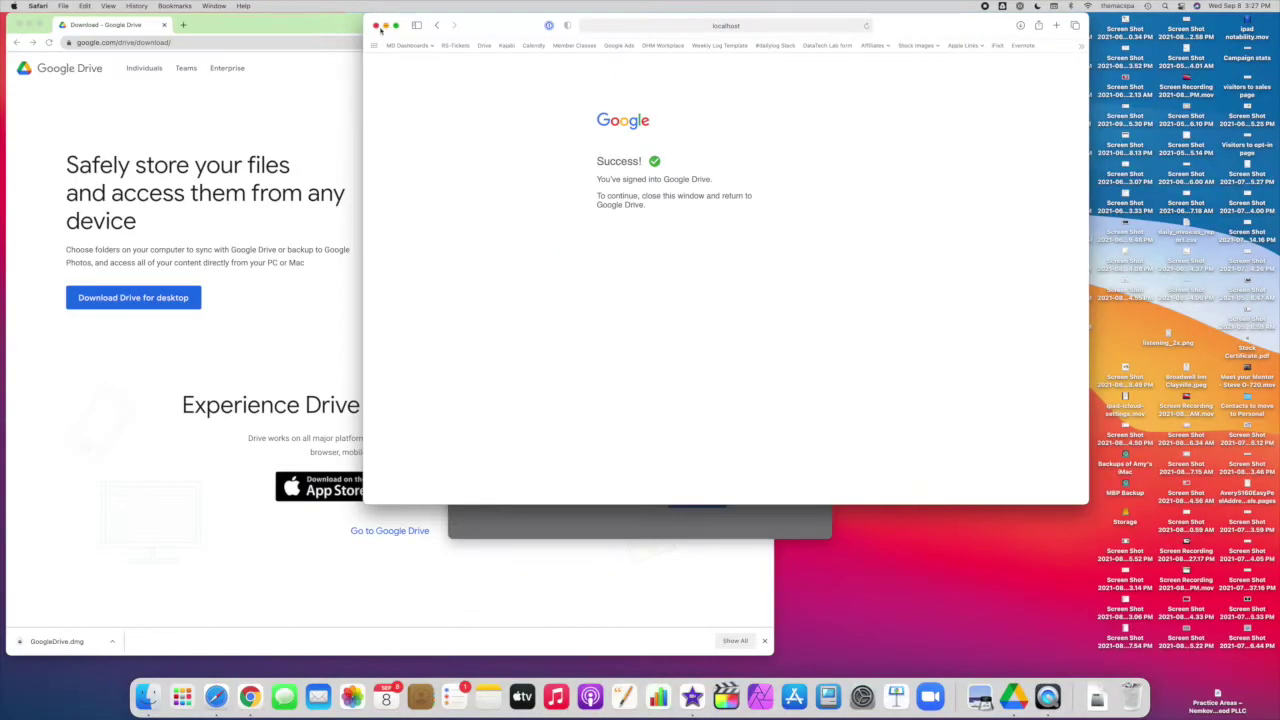
# Close the sign-in, Finder and Drive download page windows, and dismiss the Google Drive file-loading notification
pyautogui.press('super+w')
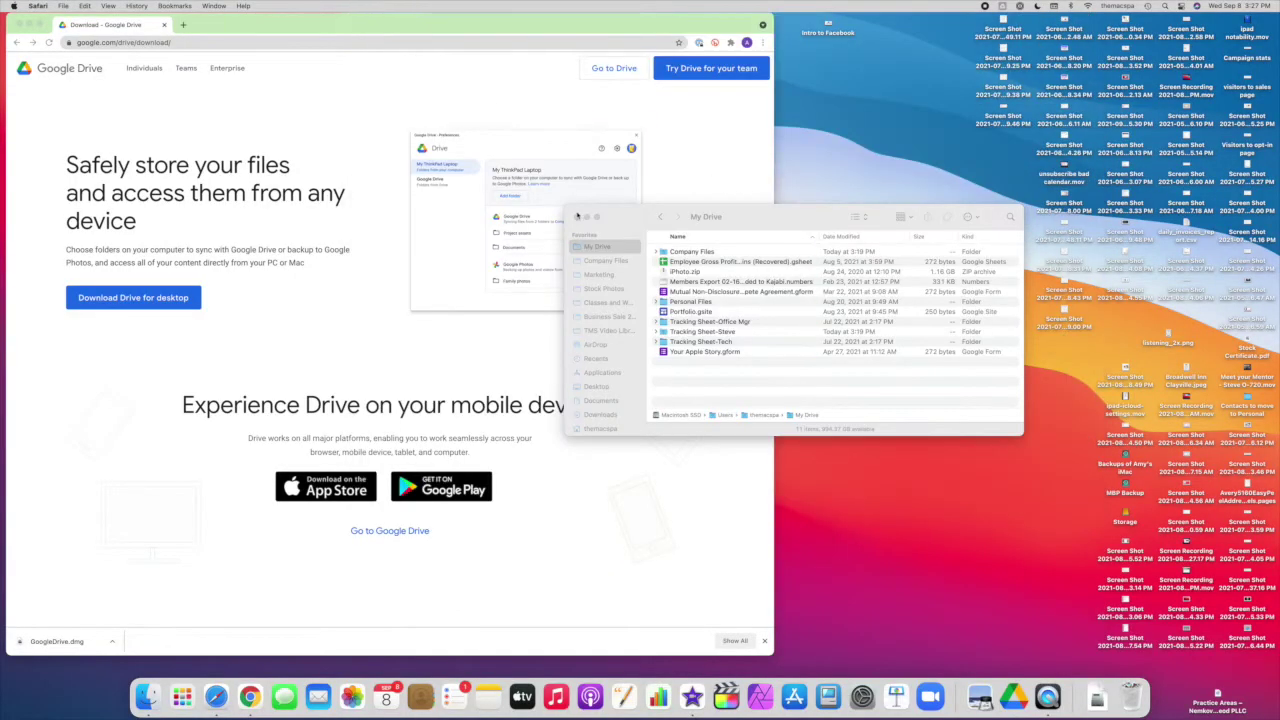
pyautogui.click(578, 218)
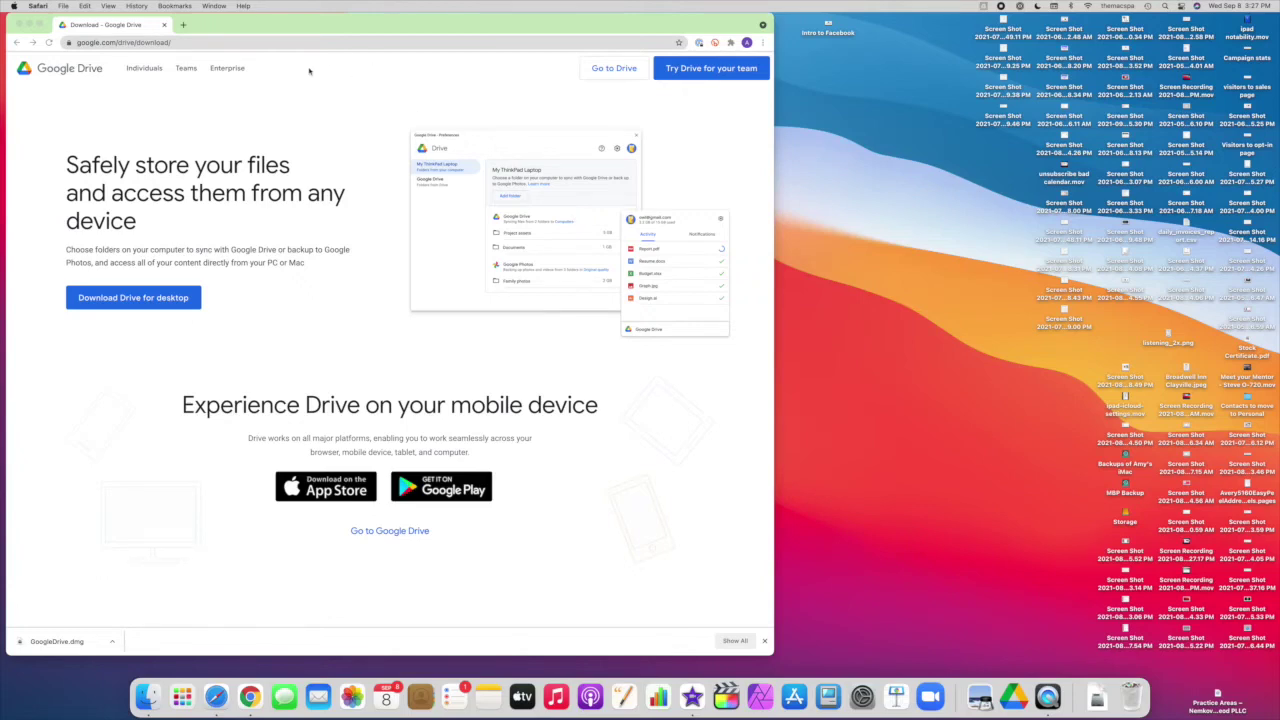
pyautogui.click(19, 25)
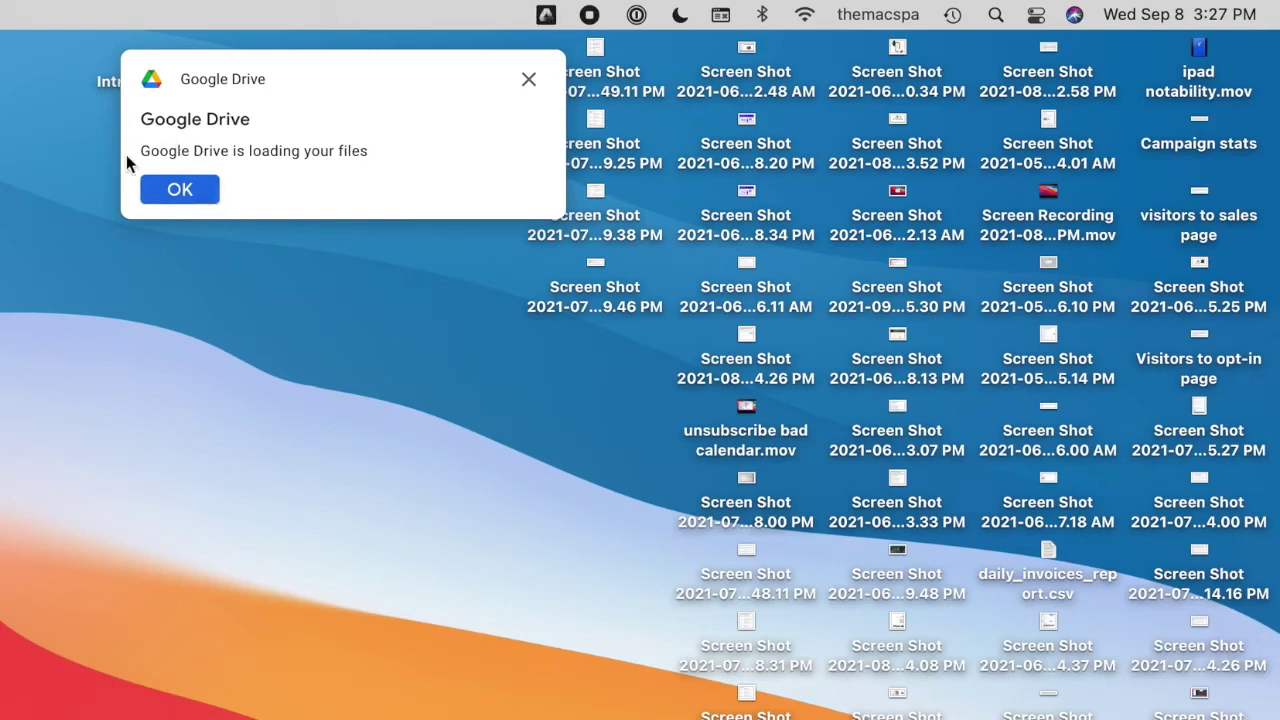
pyautogui.click(190, 191)
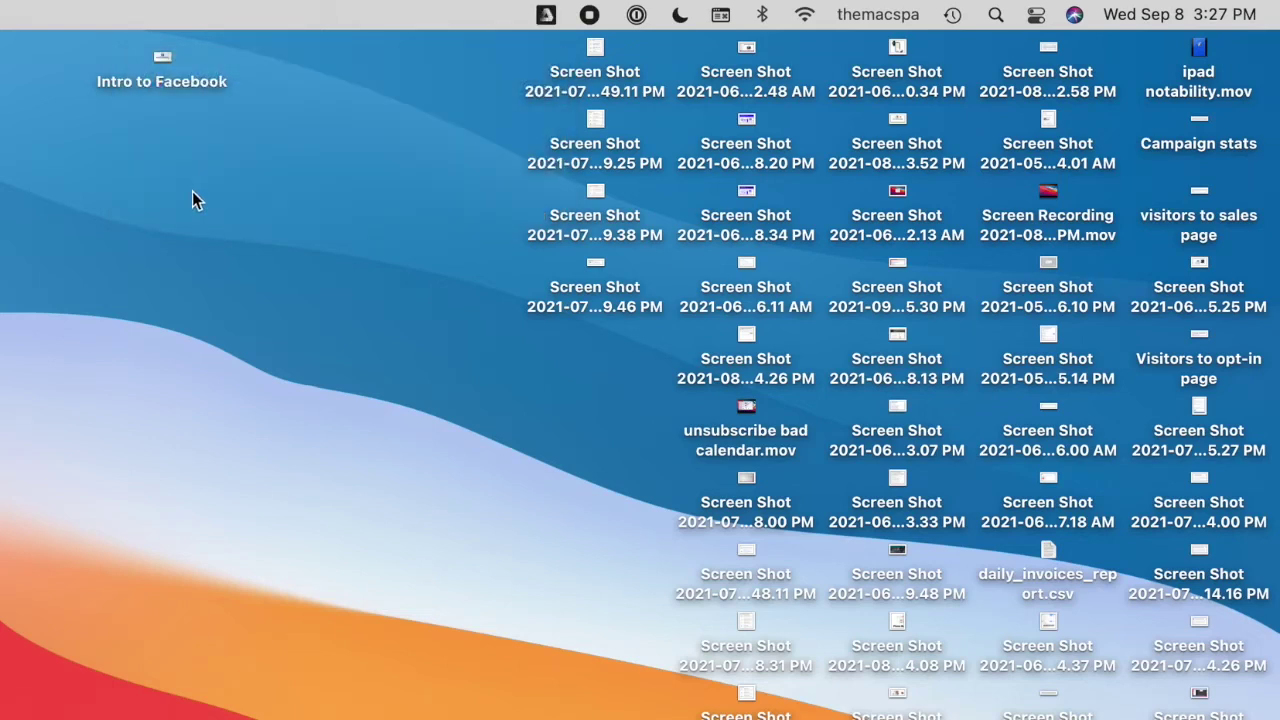
# Check the Google Drive sync status and compare the contents of both accounts' drives in Finder
pyautogui.click(547, 15)
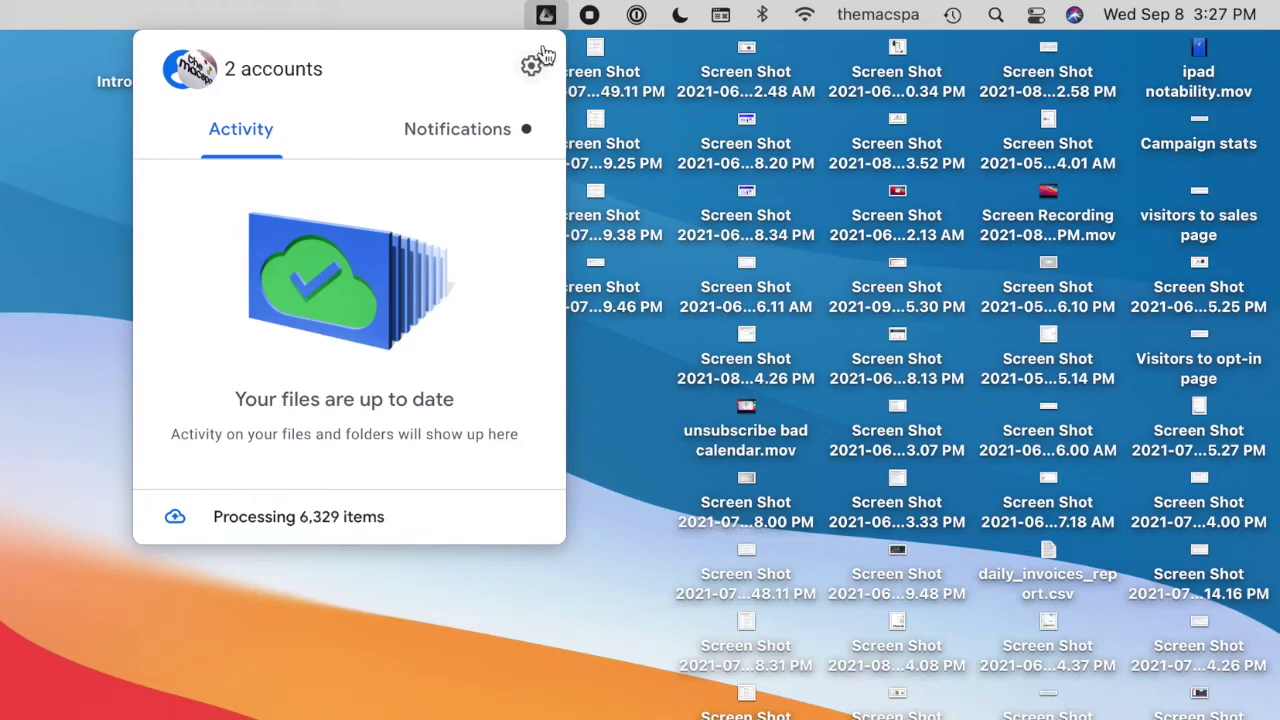
pyautogui.click(545, 15)
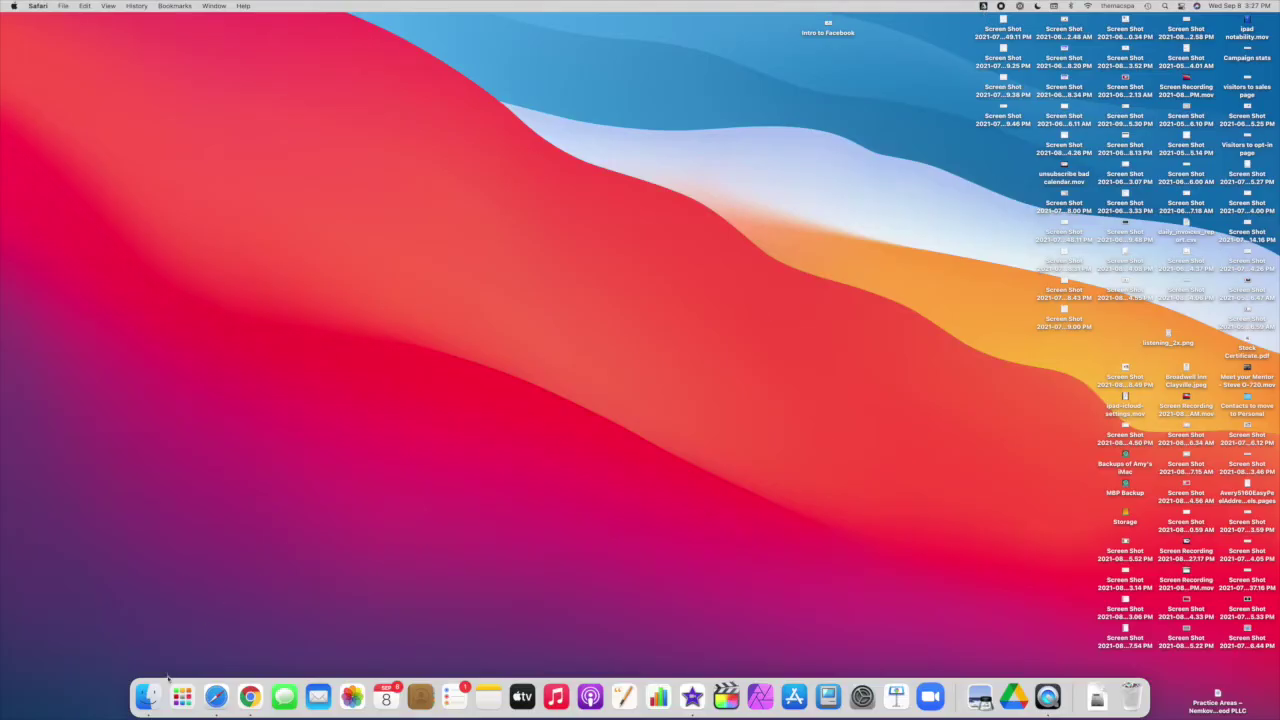
pyautogui.click(148, 696)
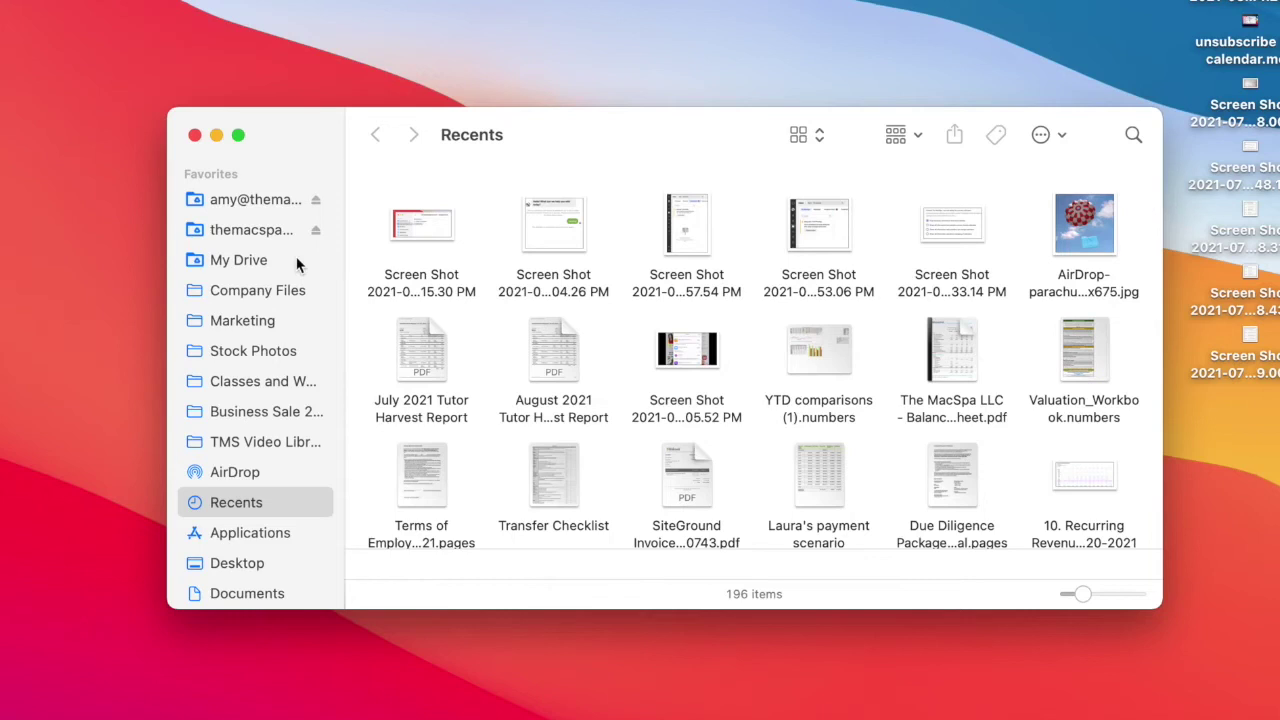
pyautogui.click(232, 204)
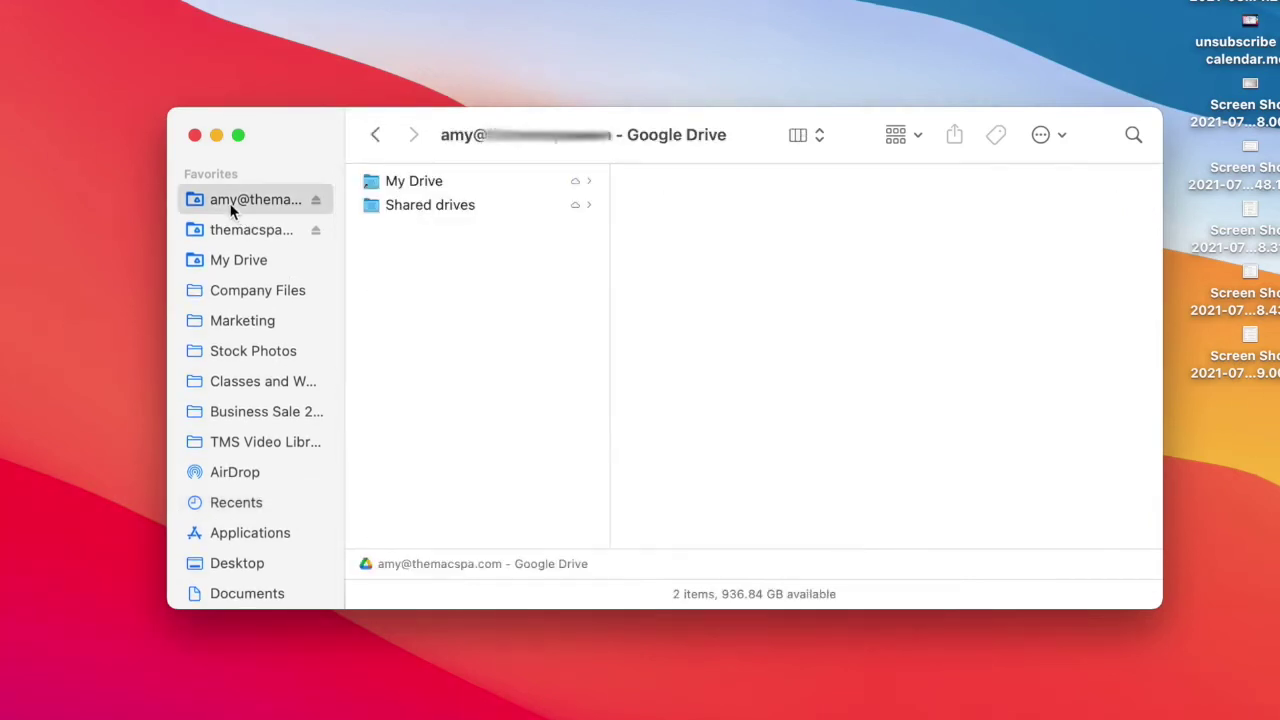
pyautogui.click(237, 229)
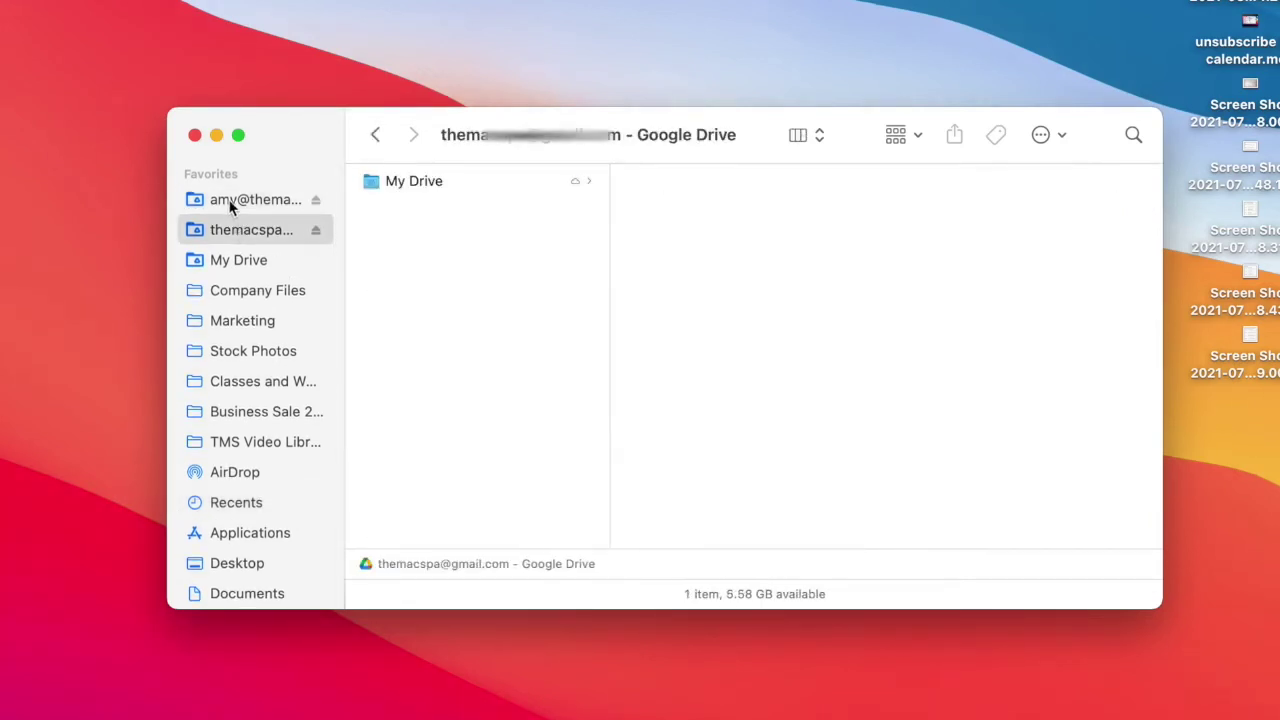
pyautogui.click(230, 204)
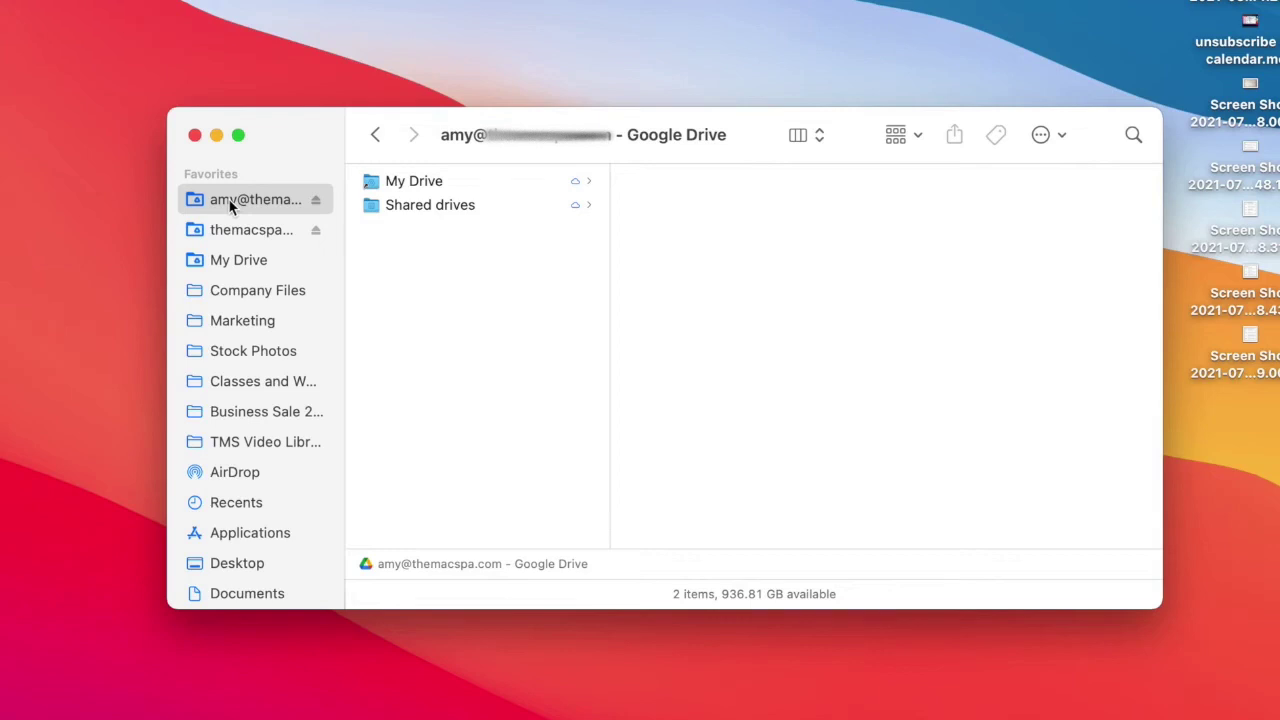
pyautogui.click(230, 232)
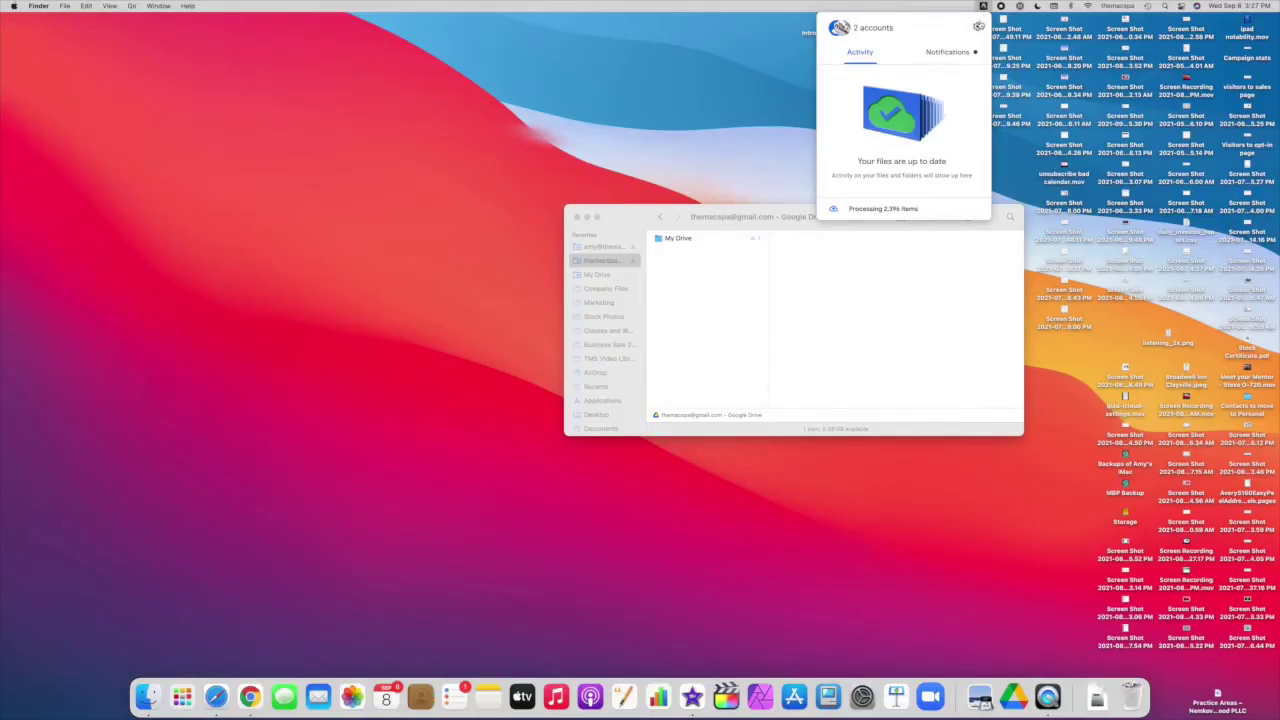
# In the Google Drive preferences, switch to the newly added account and show its My Drive syncing options
pyautogui.click(978, 27)
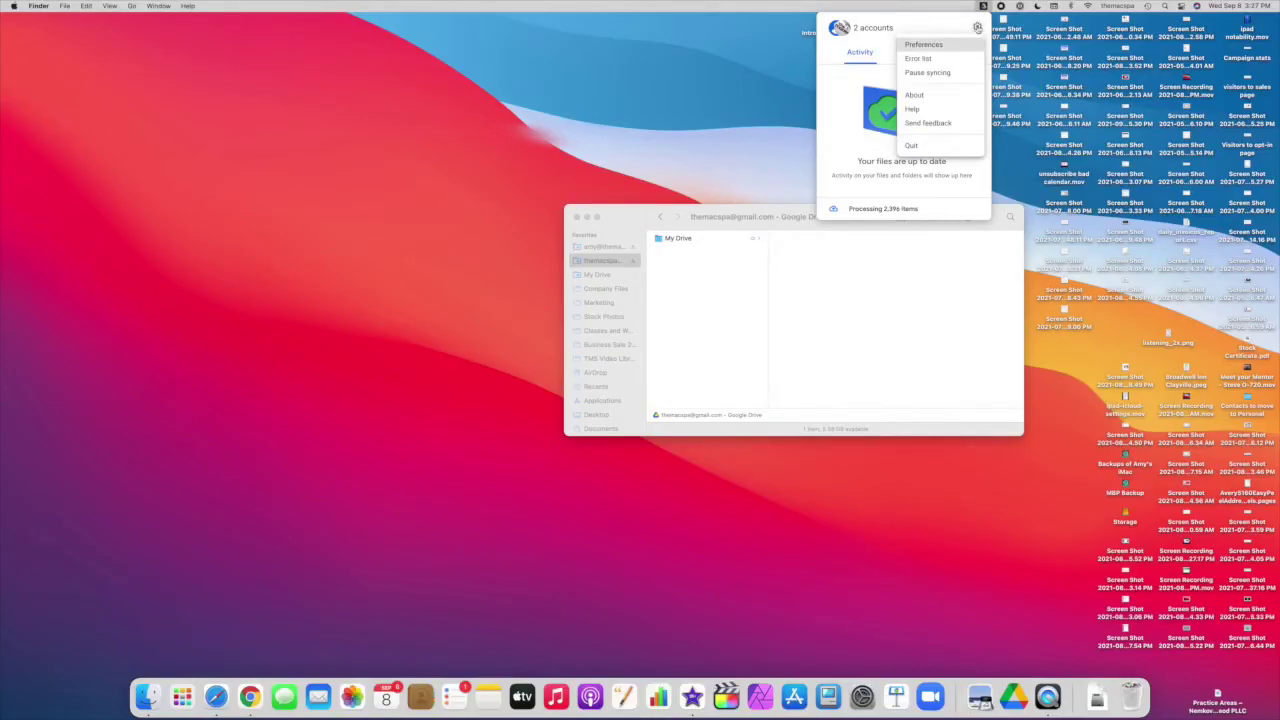
pyautogui.click(923, 44)
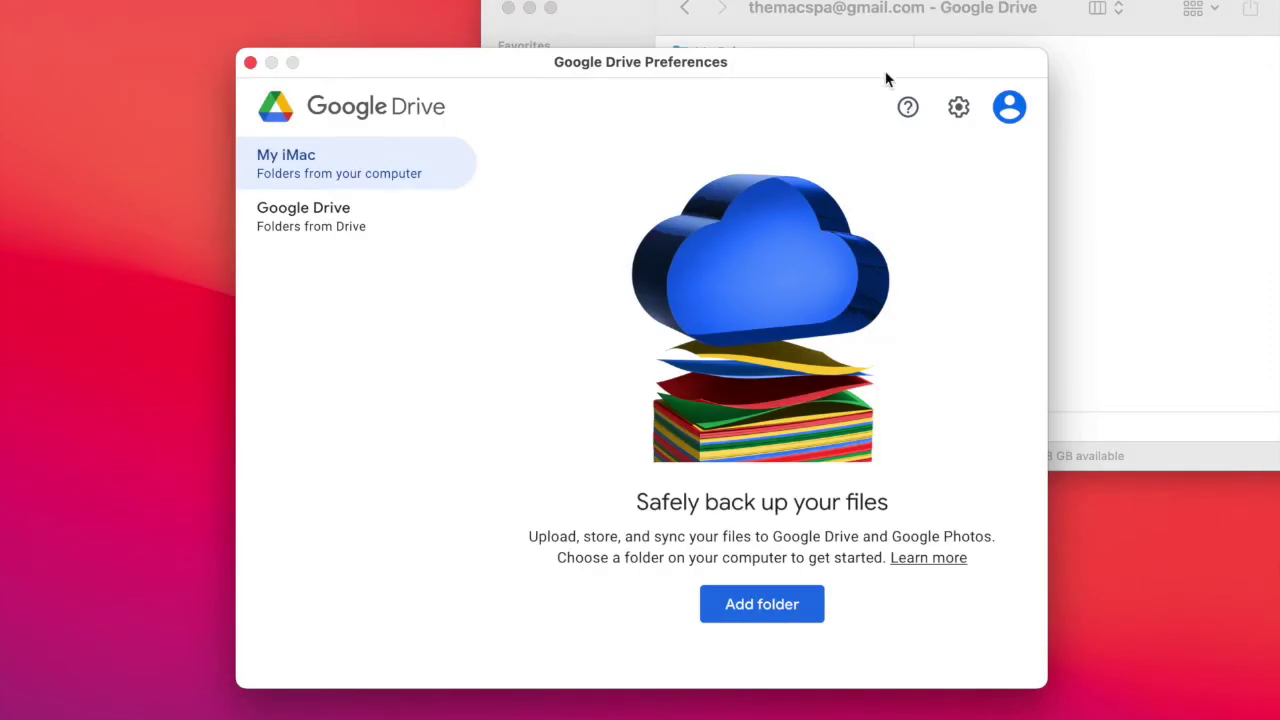
pyautogui.click(1020, 110)
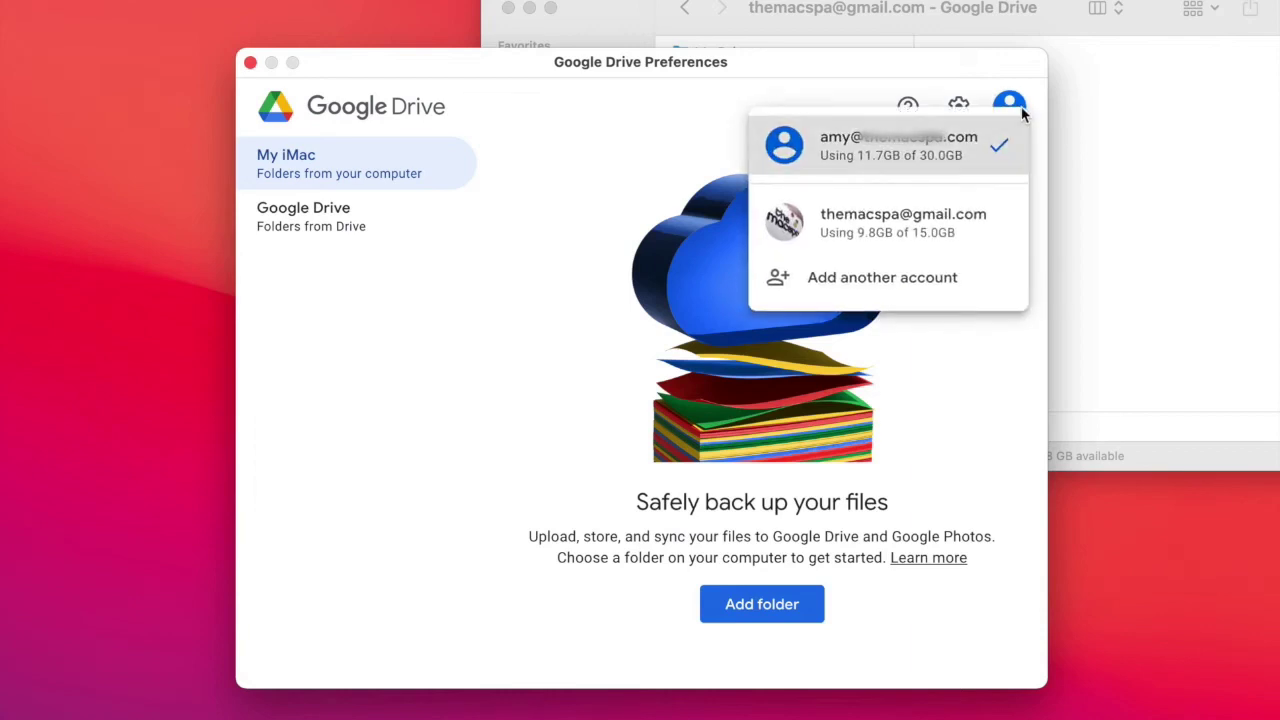
pyautogui.click(907, 213)
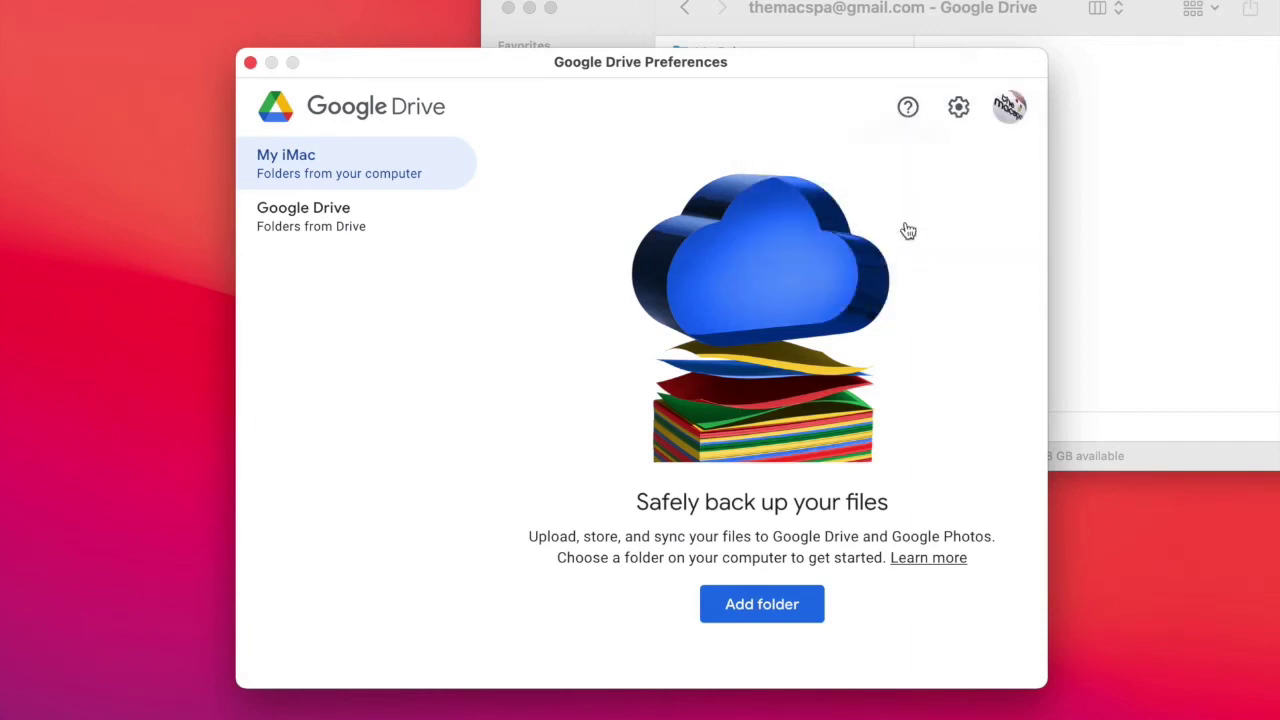
pyautogui.click(348, 218)
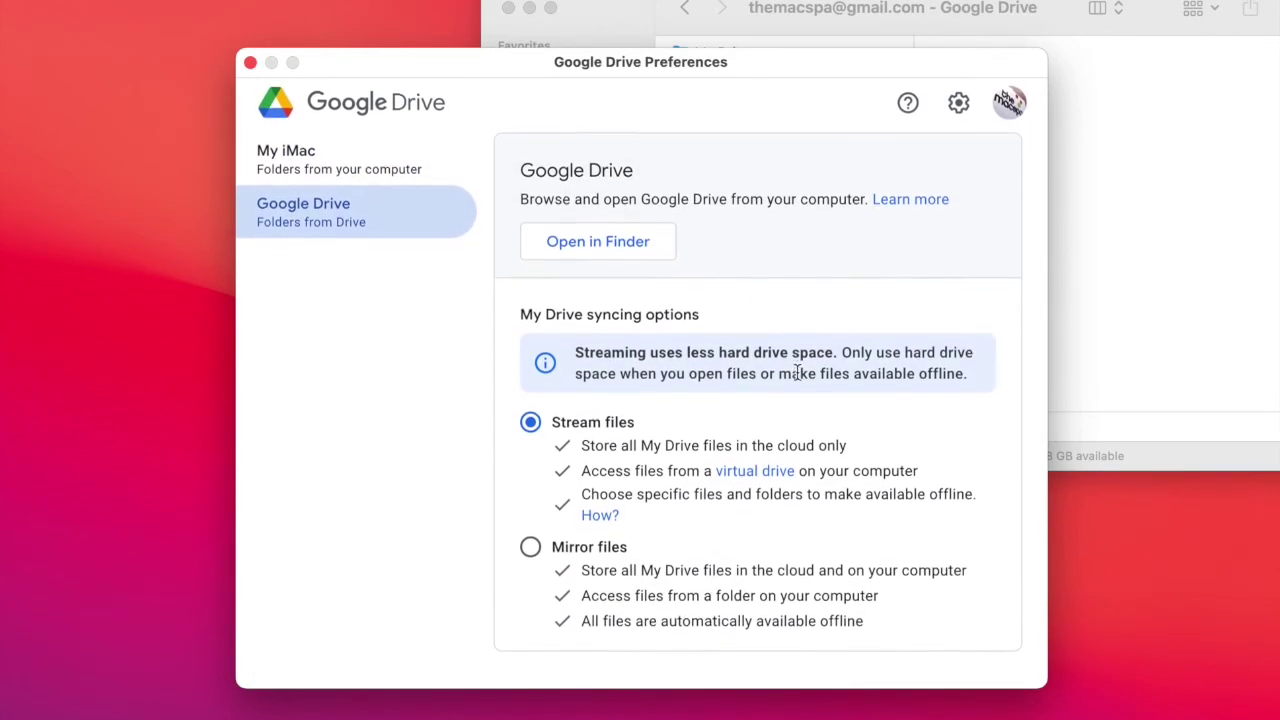
# Open the Google Drive settings and examine the Drive folder location and Photos options of both accounts
pyautogui.click(955, 115)
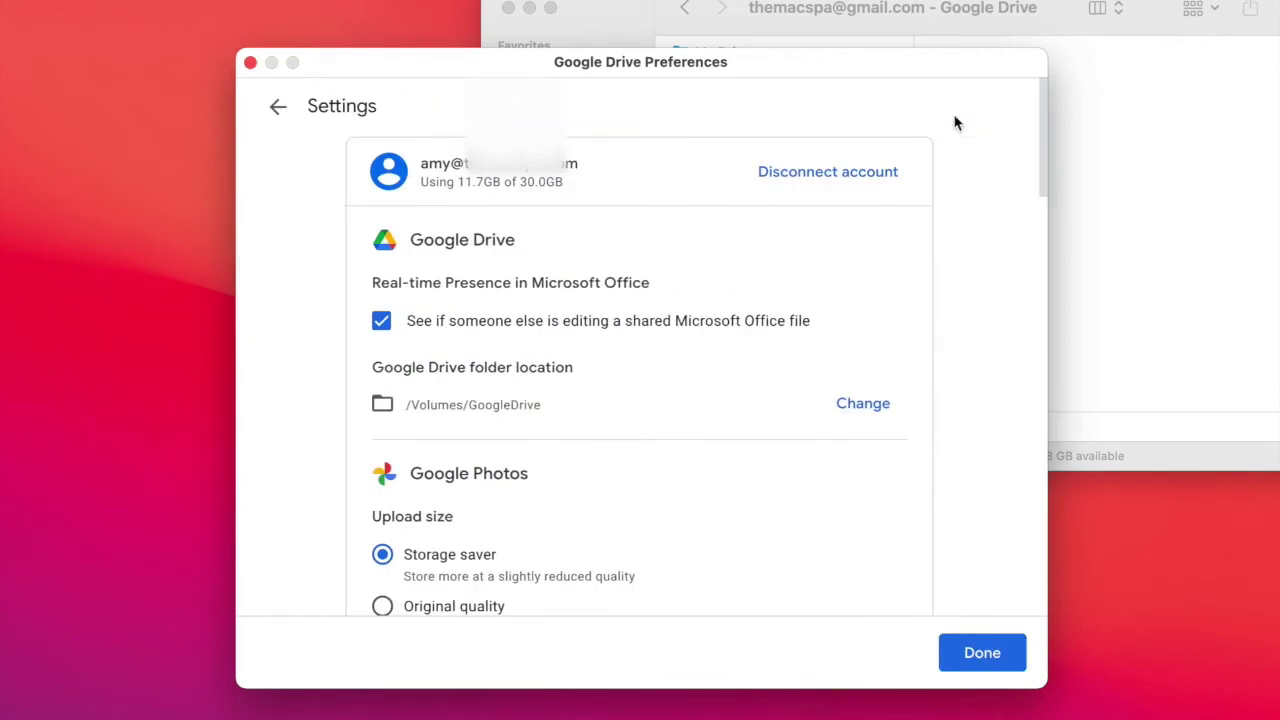
pyautogui.scroll(-3, 596, 338)
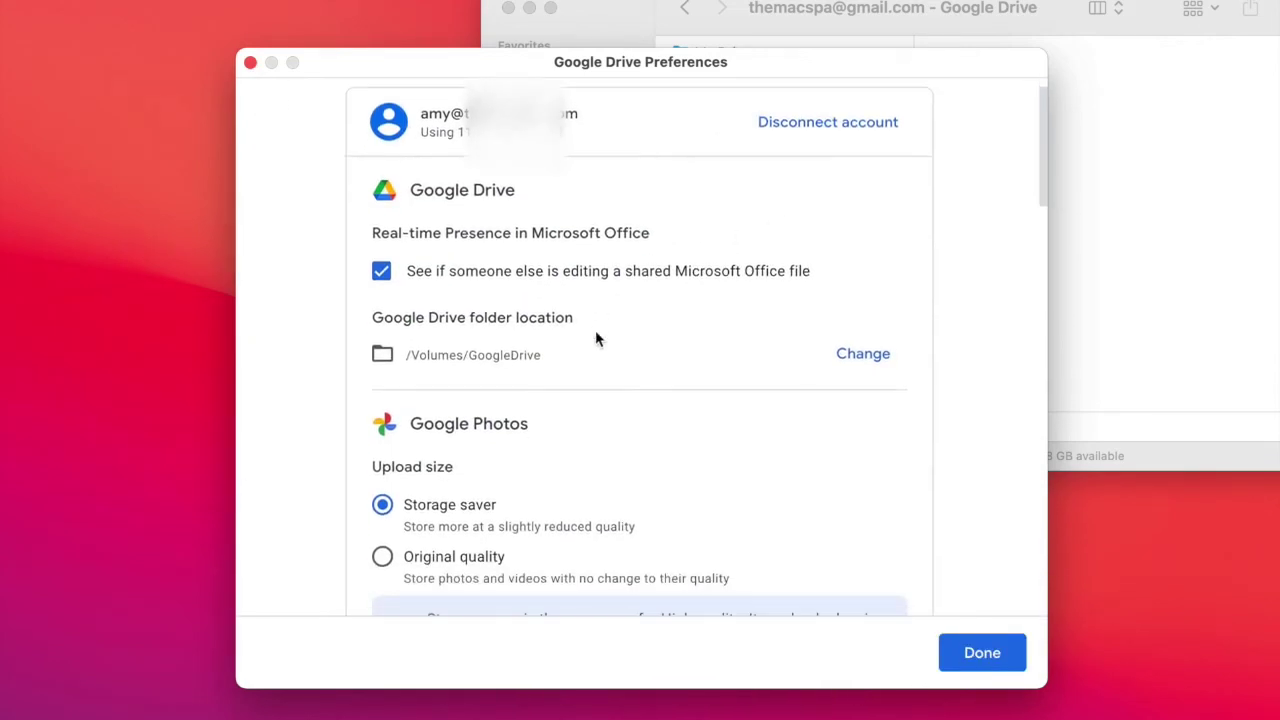
pyautogui.scroll(-10, 595, 338)
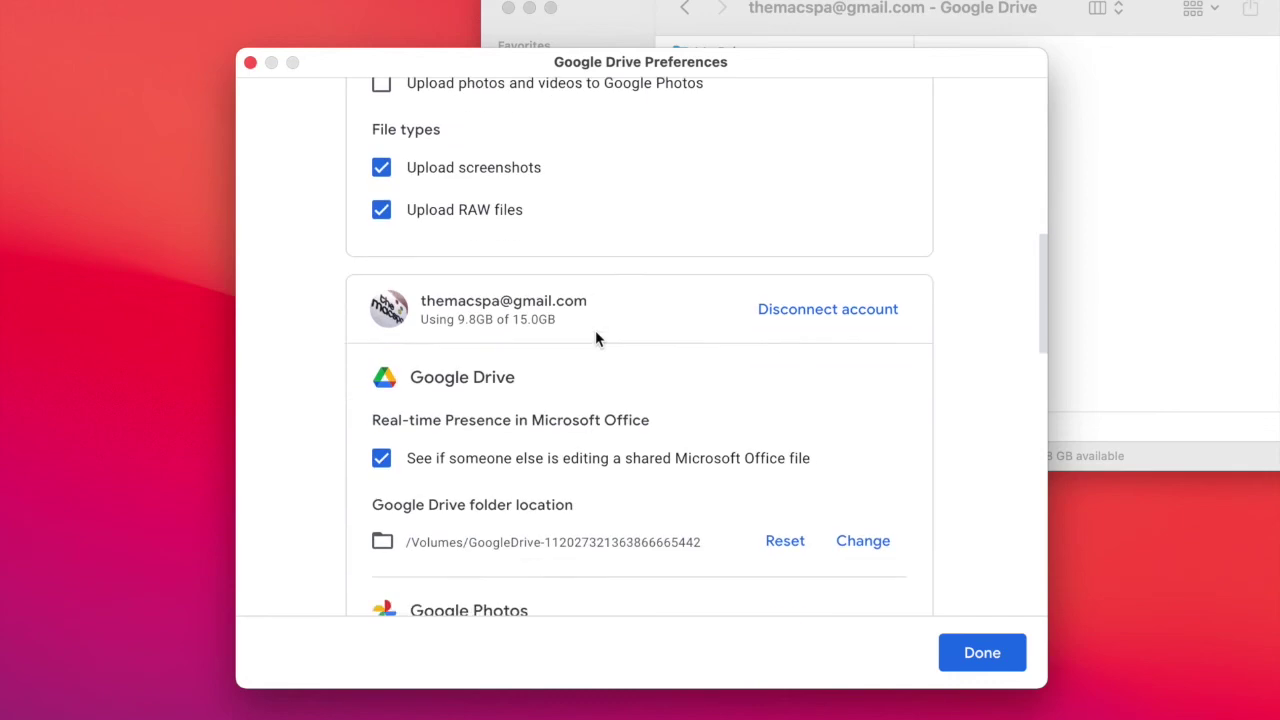
pyautogui.scroll(-2, 684, 368)
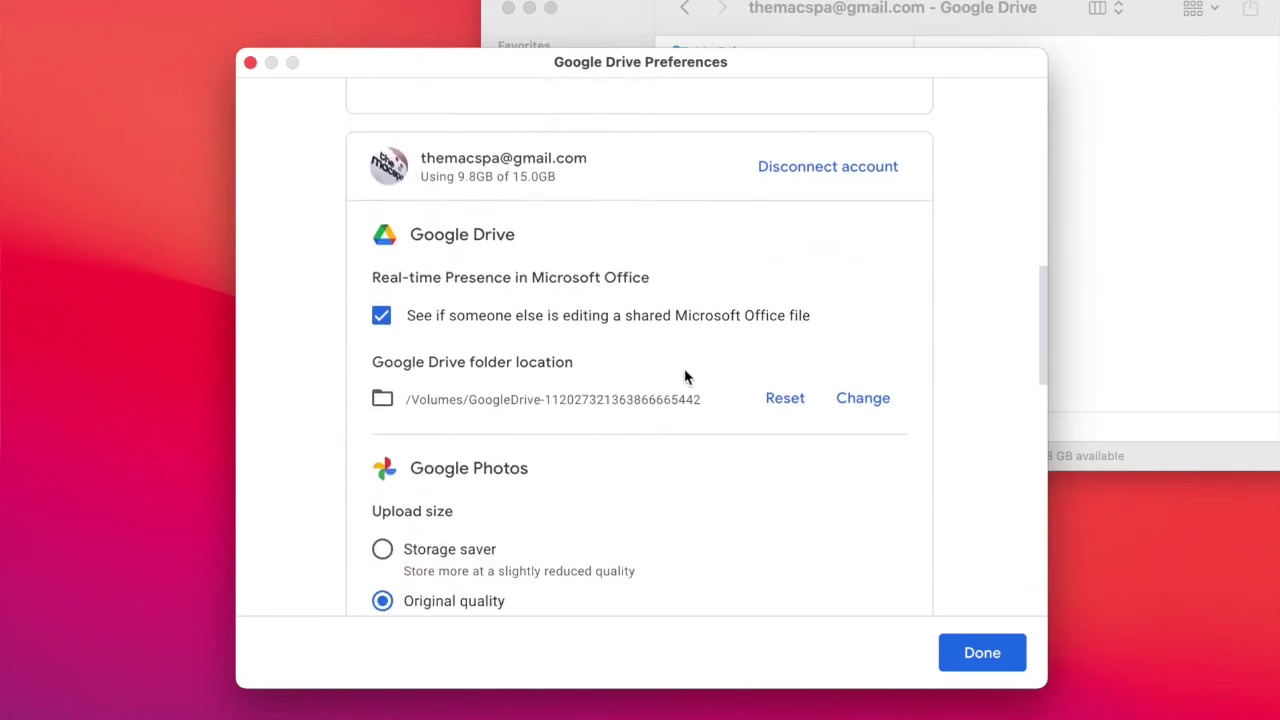